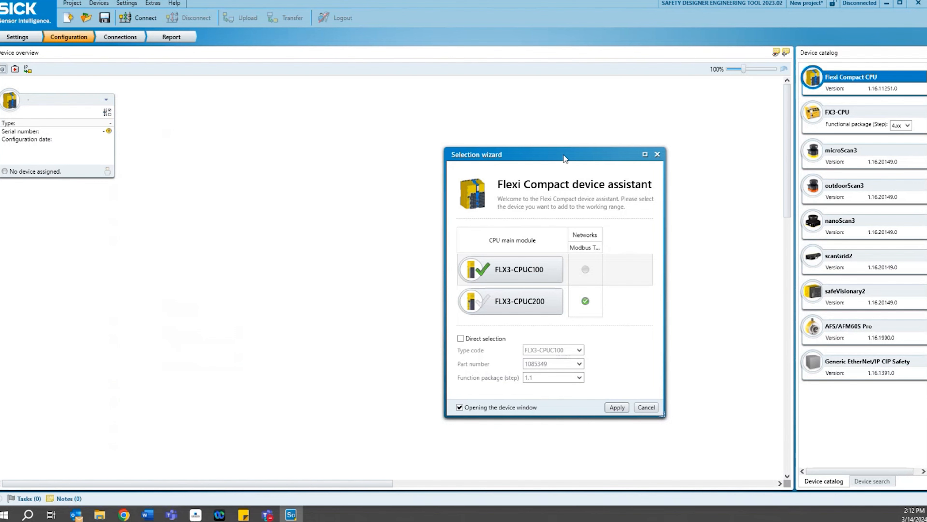
Add an FLX3-CPUC200 as the Flexi Compact main module and open its hardware configuration.
drag(565, 155, 406, 124)
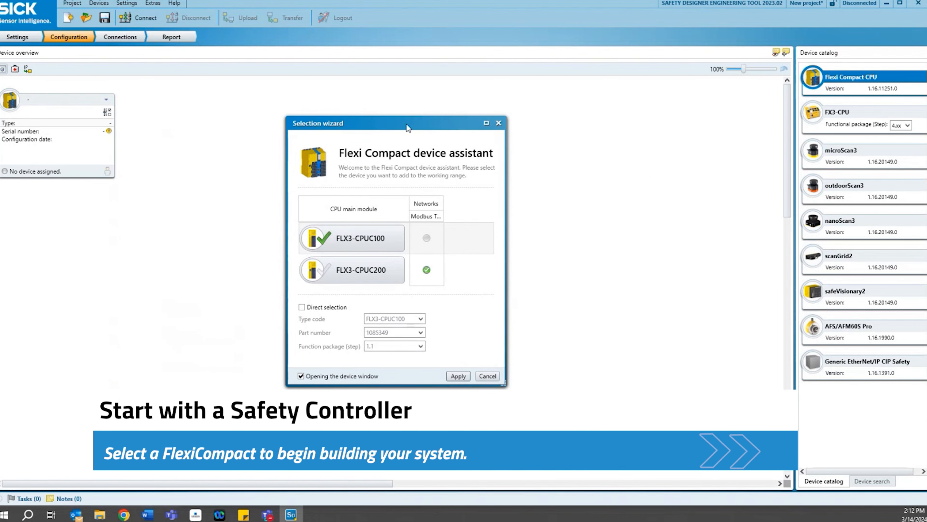
click(384, 274)
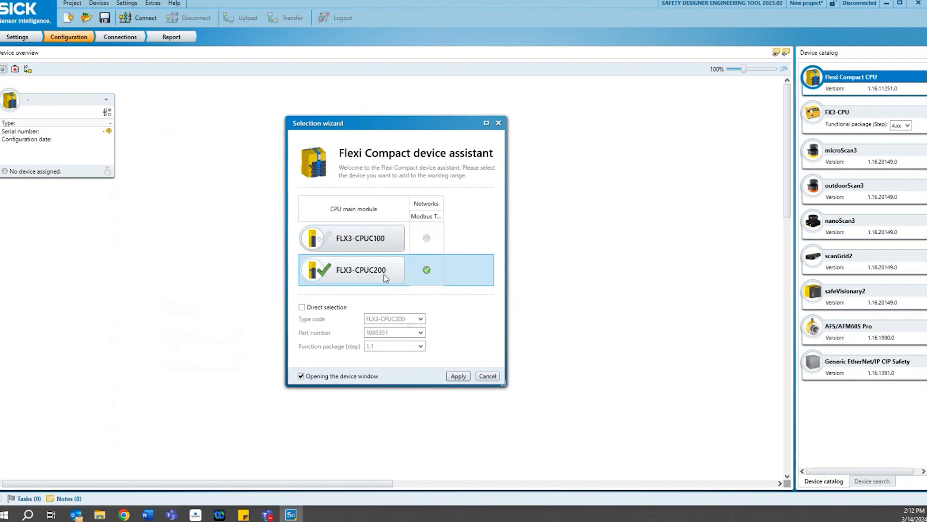
click(459, 375)
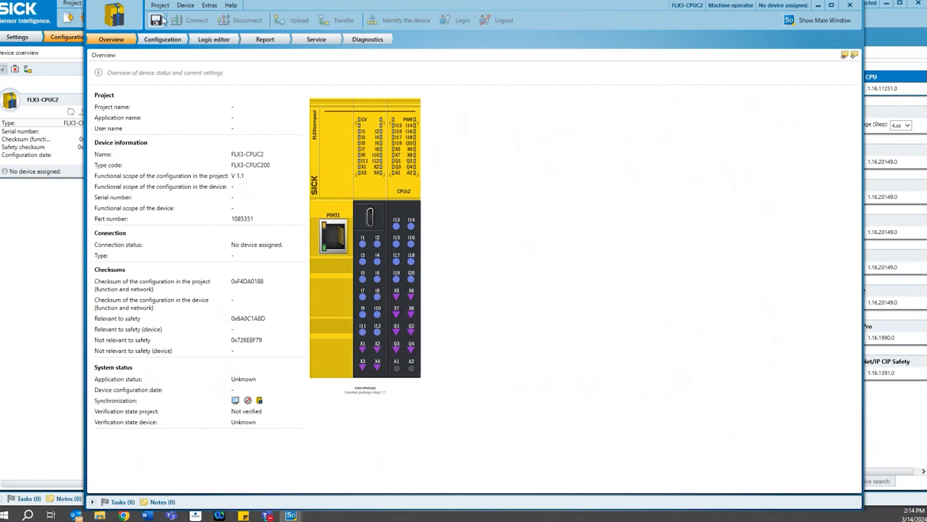
click(171, 42)
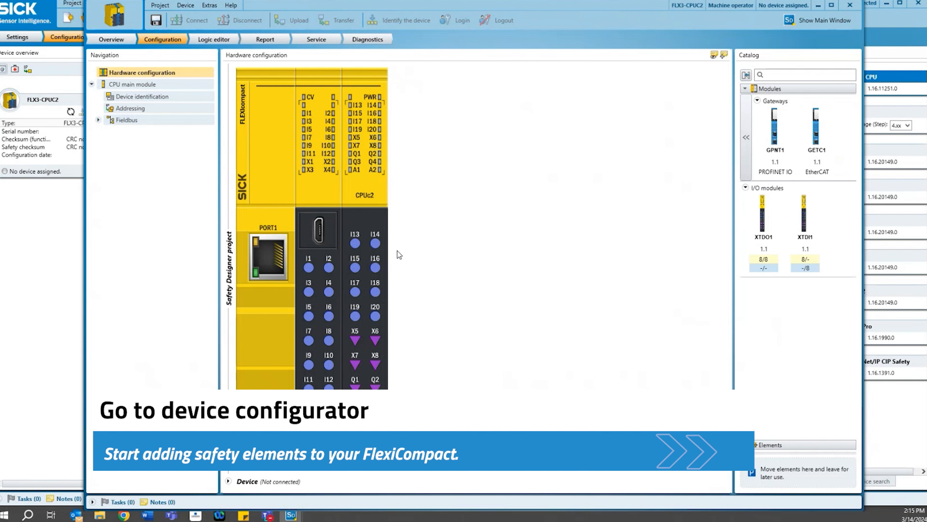
Add an XTDO1 module, an XTDI1 module and a GPNT1 PROFINET gateway beside the CPU, moving the XTDI1 behind the gateway.
mouse_move(775, 197)
mouse_down()
mouse_move(668, 228)
mouse_move(401, 278)
mouse_up()
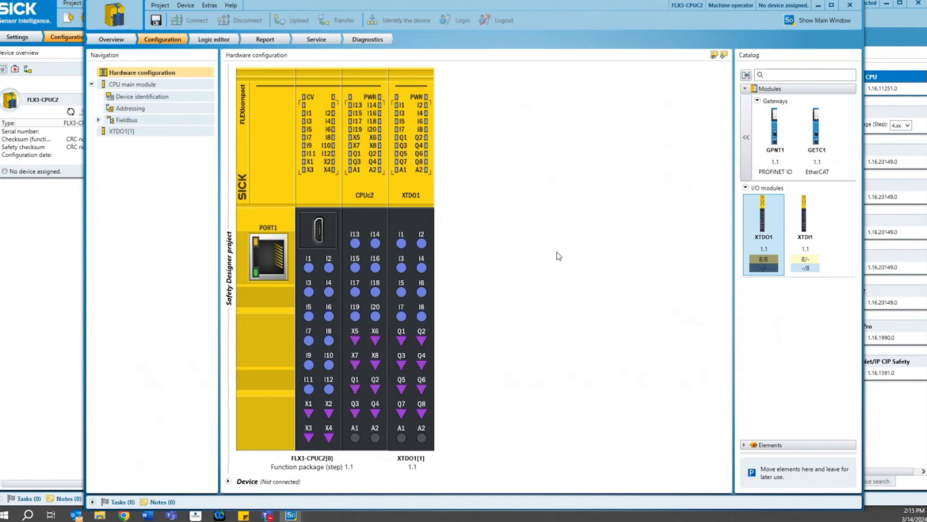
mouse_move(801, 223)
mouse_down()
mouse_move(447, 294)
mouse_move(439, 283)
mouse_up()
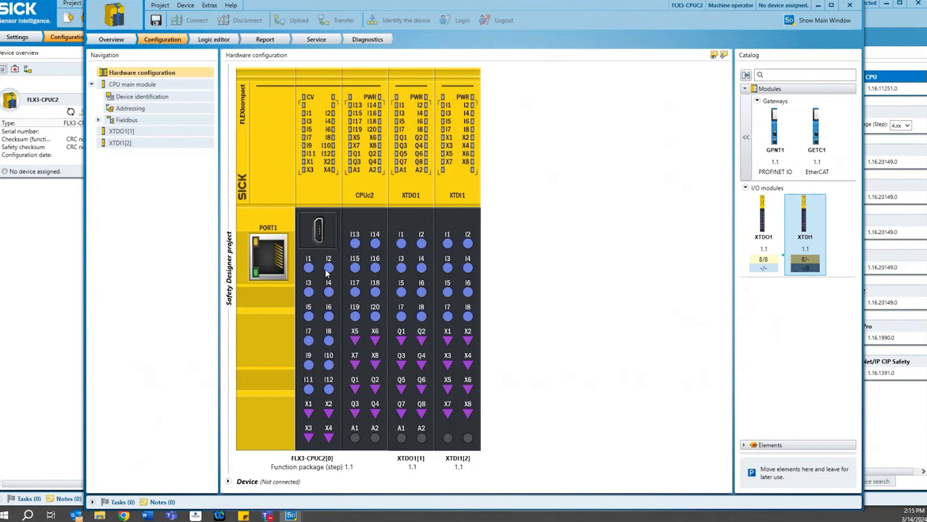
drag(778, 125, 486, 272)
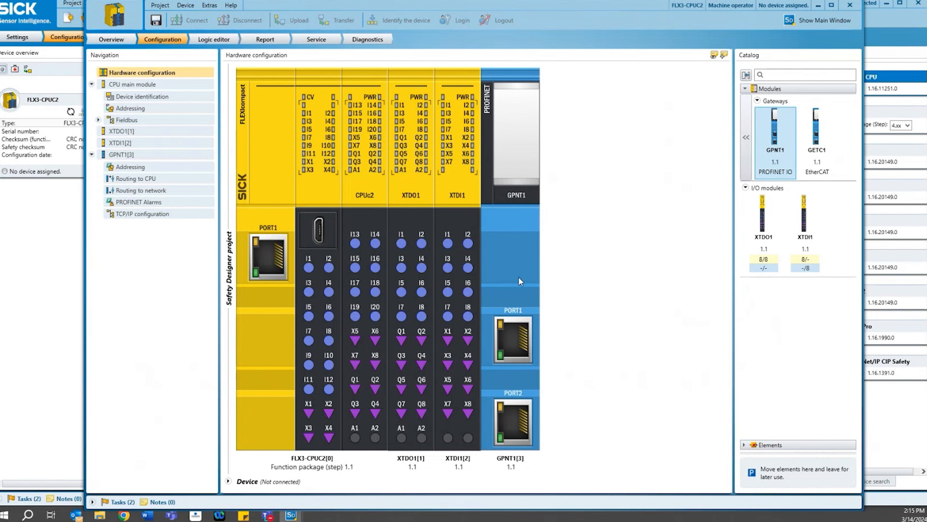
drag(458, 283, 517, 285)
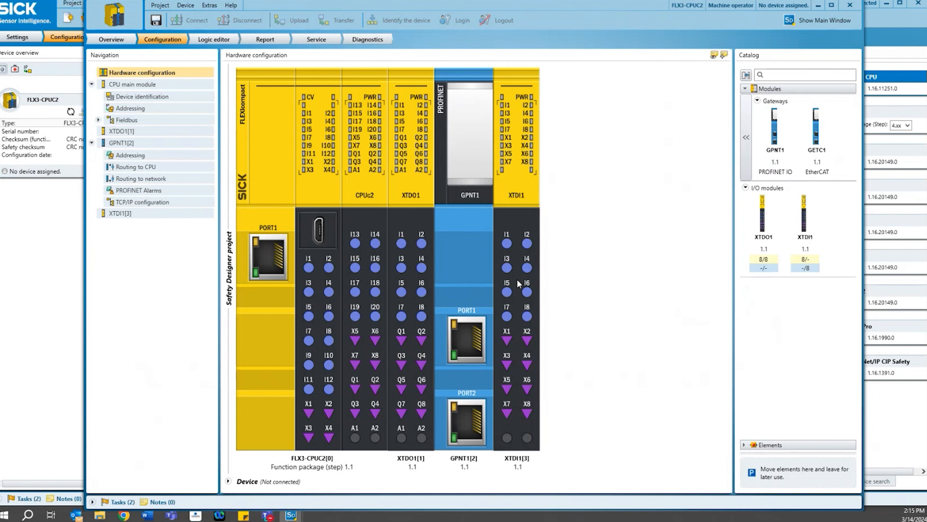
Delete the GPNT1 gateway and the XTDI1 and XTDO1 modules from the hardware configuration, leaving only the CPU.
click(483, 273)
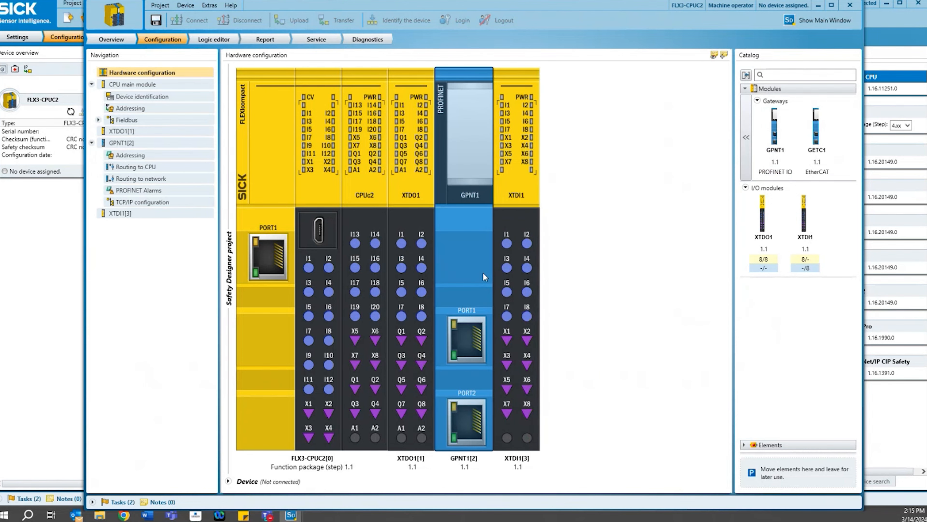
key(Delete)
click(520, 289)
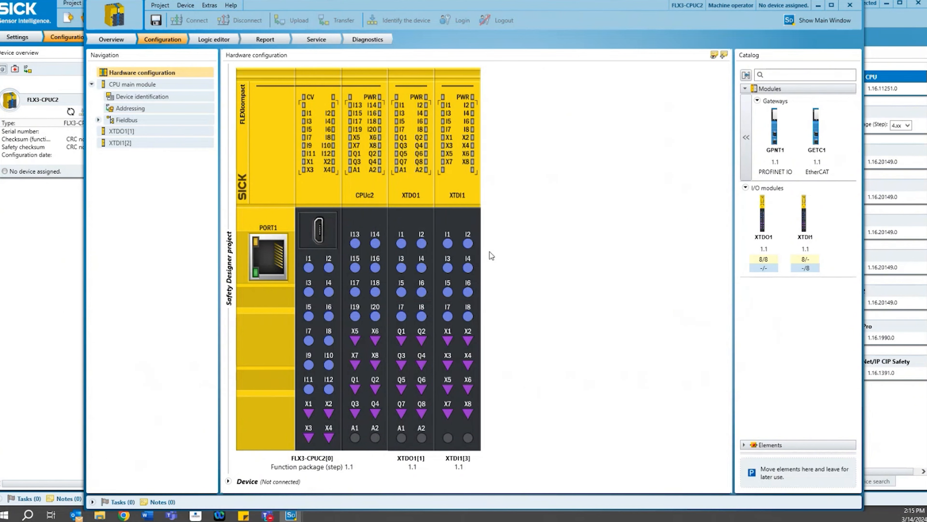
click(459, 250)
key(Delete)
click(523, 289)
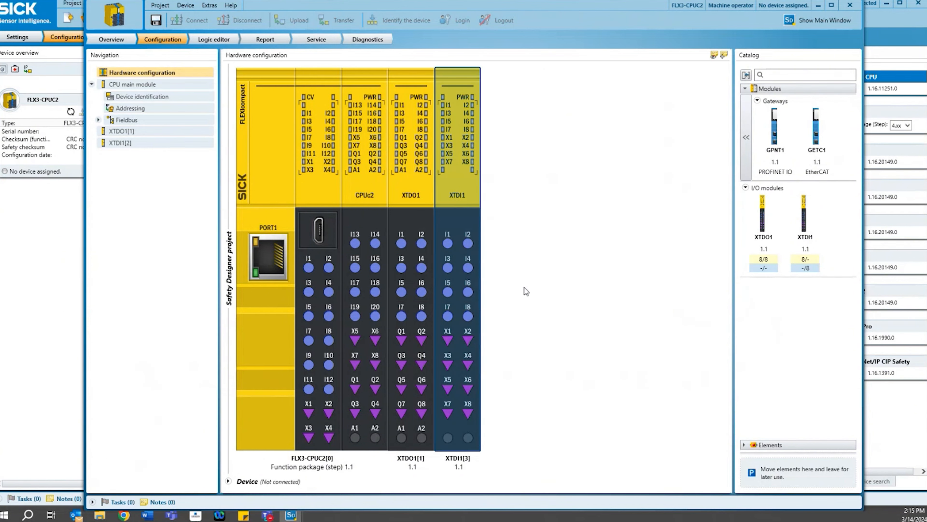
click(408, 312)
key(Delete)
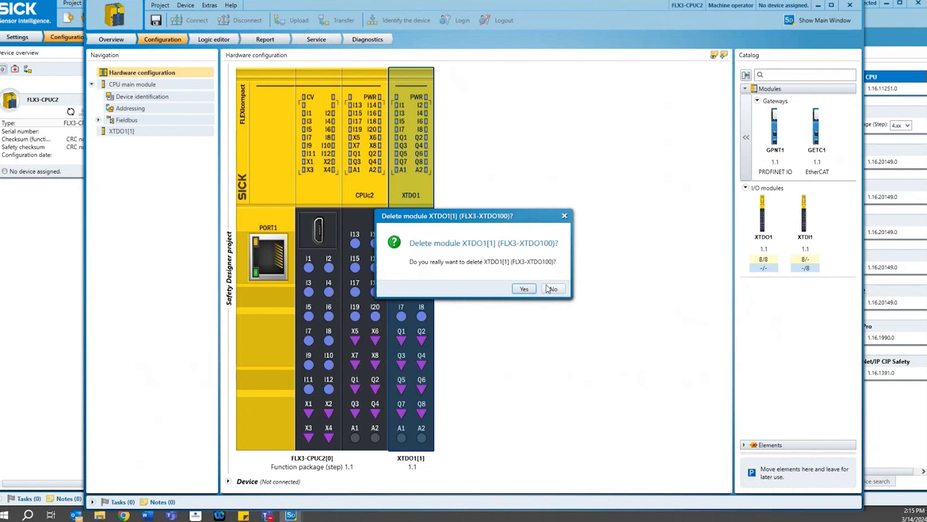
click(532, 290)
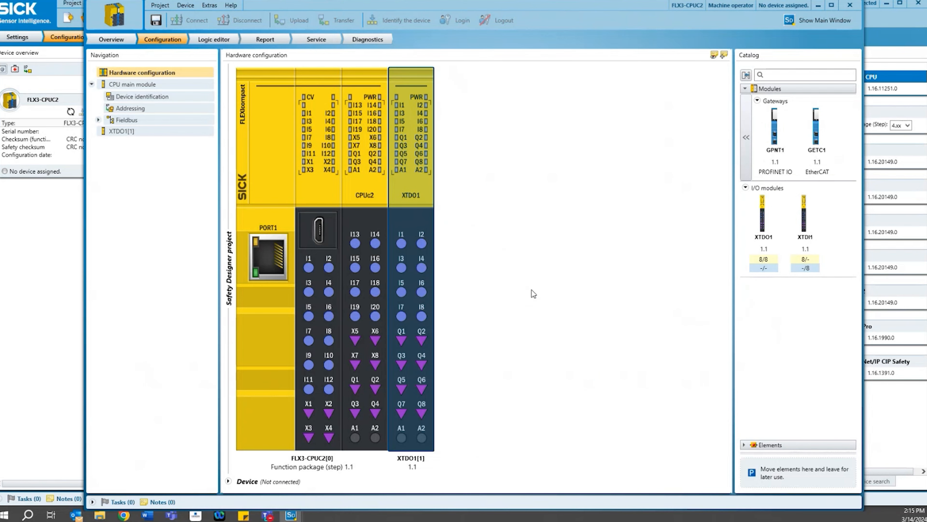
Examine the output element types offered in the element catalog, including the electrical symbols and the graphics.
click(789, 445)
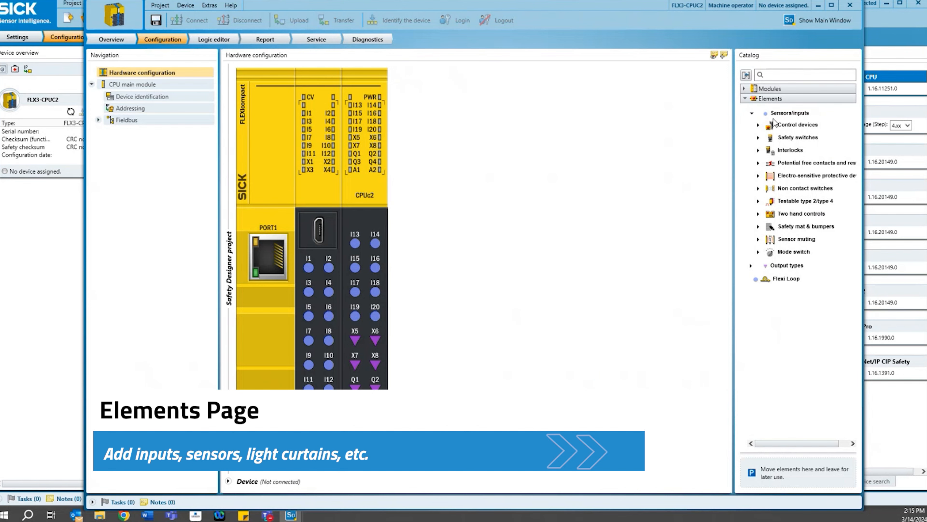
click(751, 266)
click(760, 138)
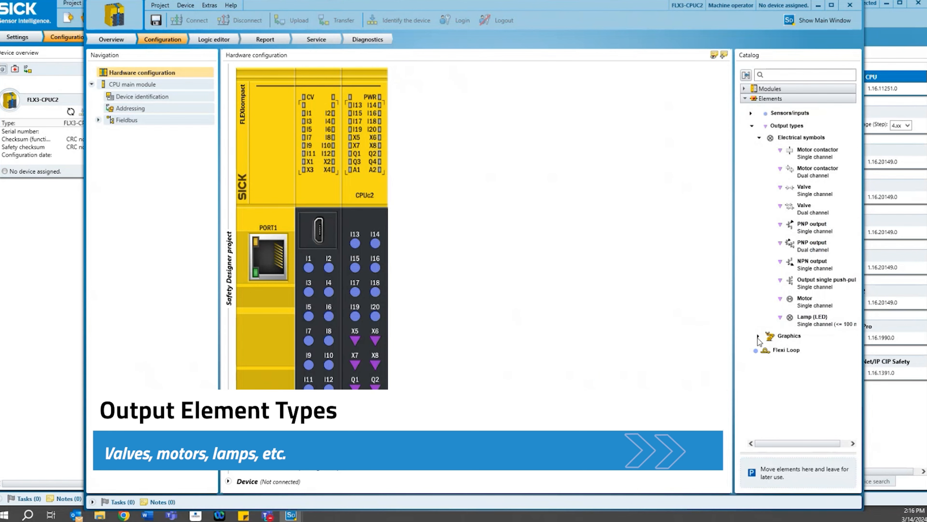
click(758, 337)
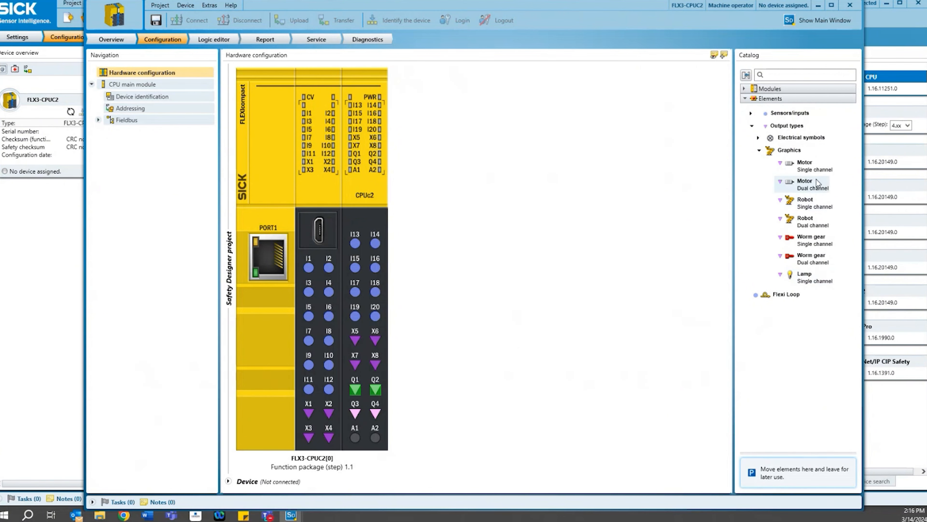
click(759, 150)
Assign an RE13/RE23/RE27 reed switch to inputs I1/I2 and an STR1 transponder safety switch to I3/I4.
click(751, 113)
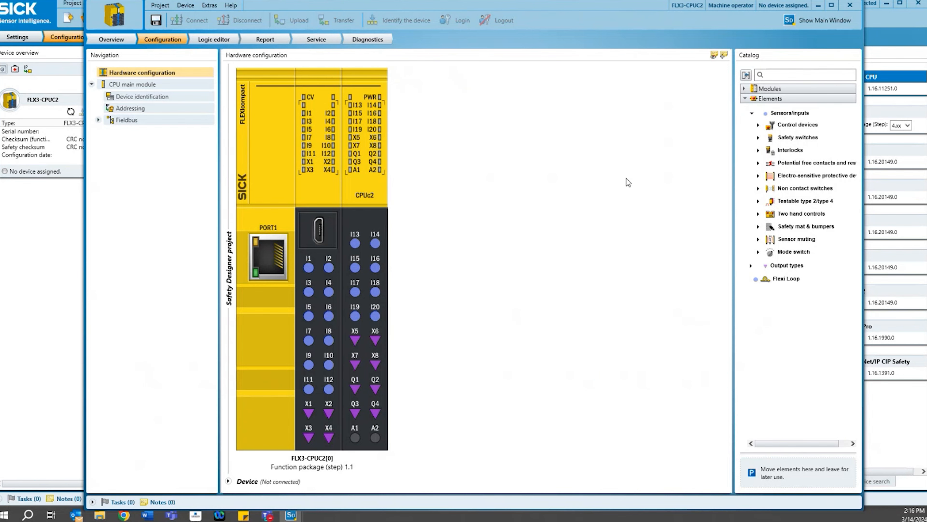
click(758, 188)
click(805, 228)
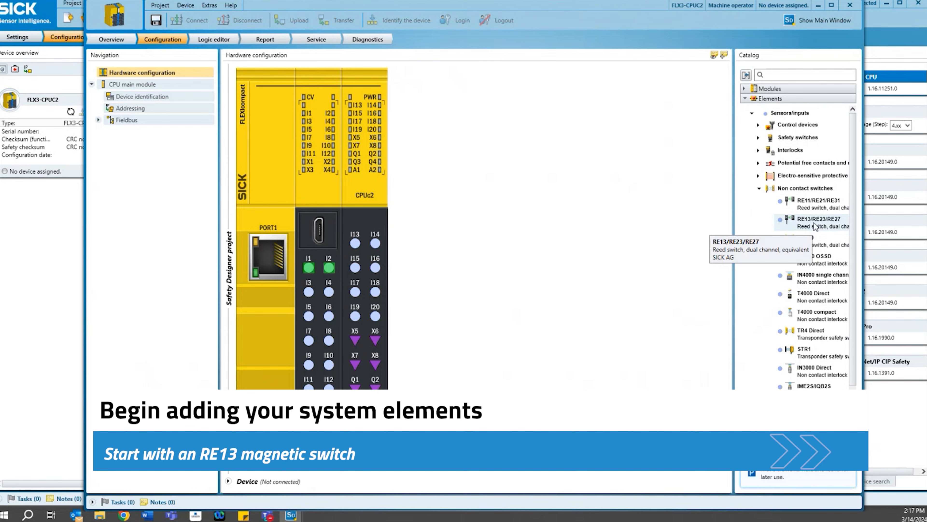
drag(808, 230, 310, 273)
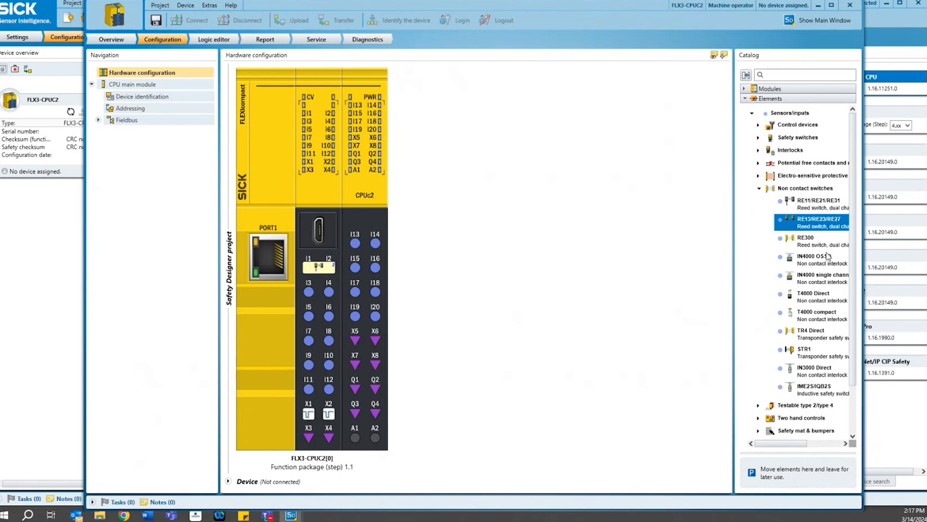
drag(801, 350, 308, 294)
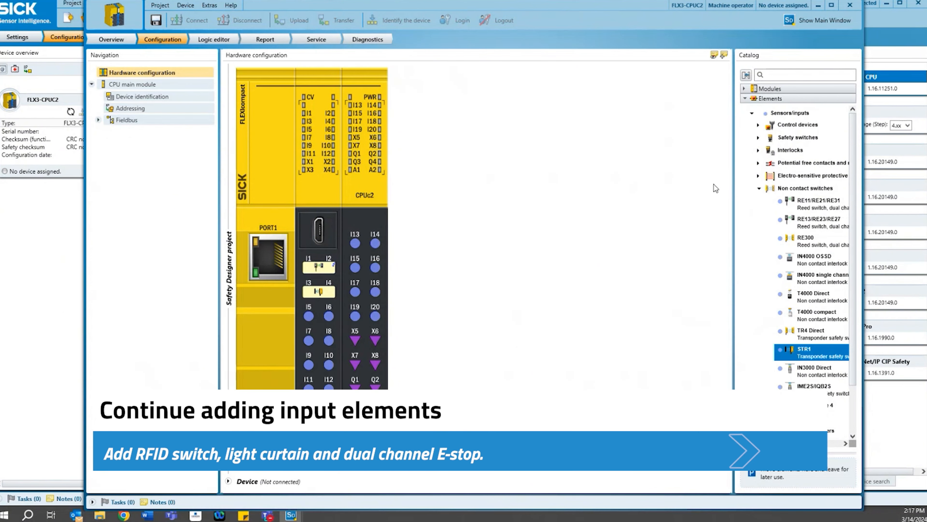
Assign a deTec4 safety light curtain to inputs I5/I6 and the compact dual-channel E-Stop to I7/I8.
click(759, 175)
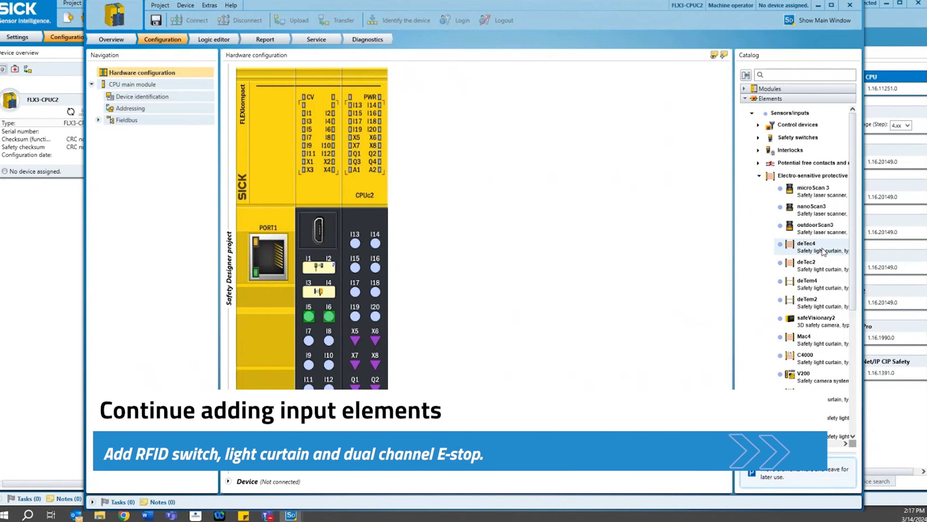
drag(823, 251, 310, 318)
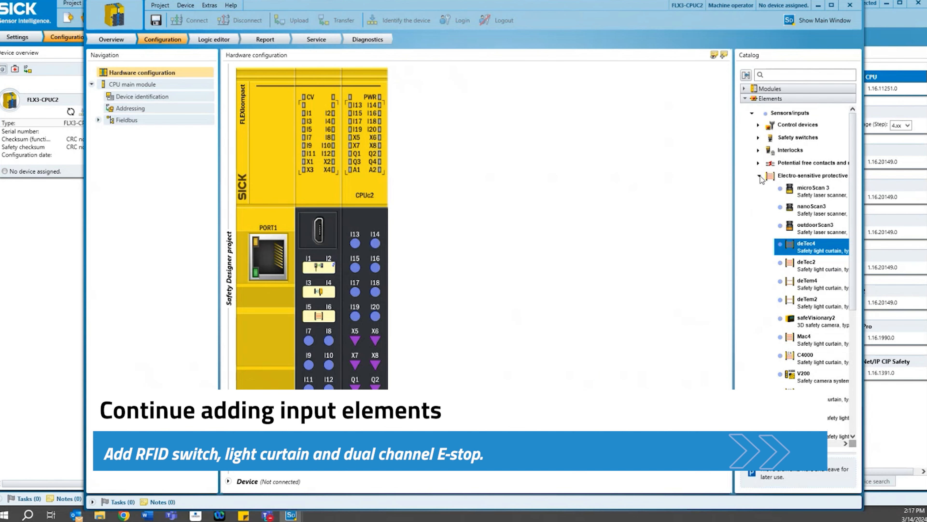
click(760, 125)
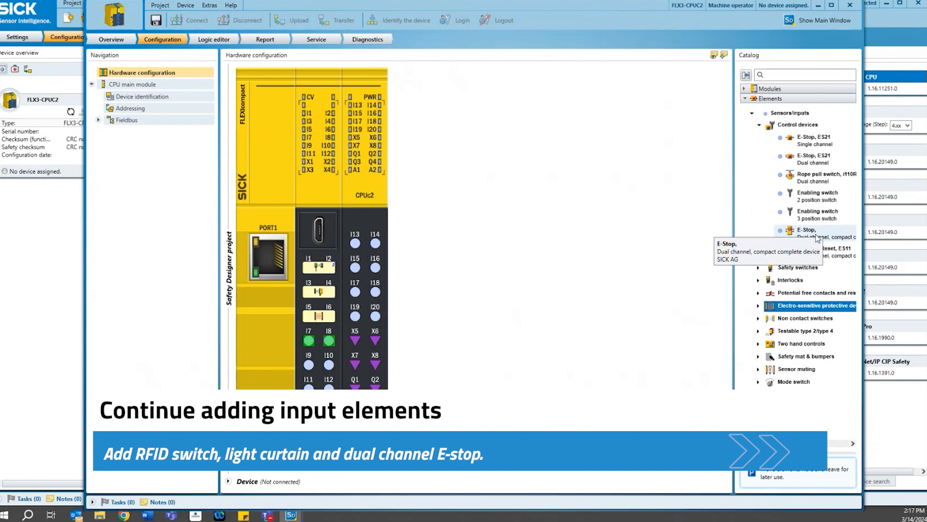
drag(816, 238, 310, 343)
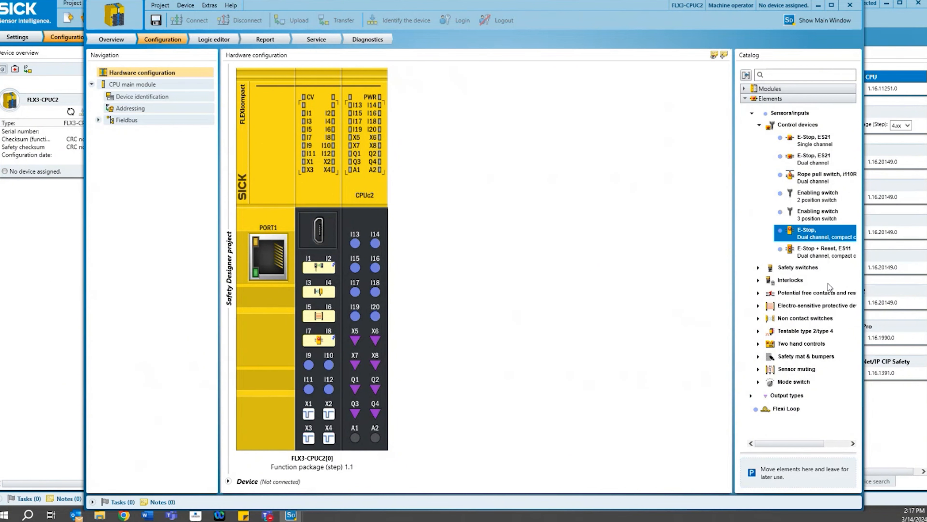
Assign single-channel lamps to outputs X5 and X6 and a dual-channel motor to outputs Q1/Q2.
click(750, 395)
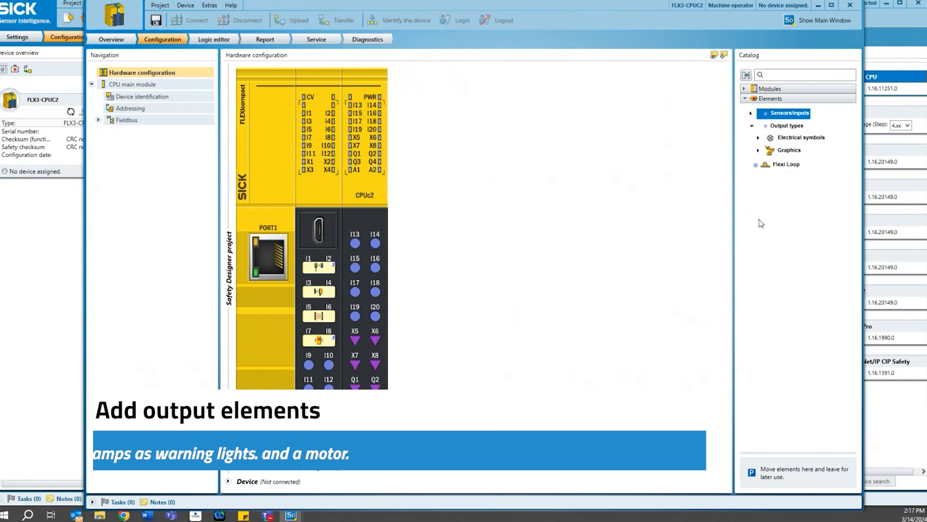
click(759, 150)
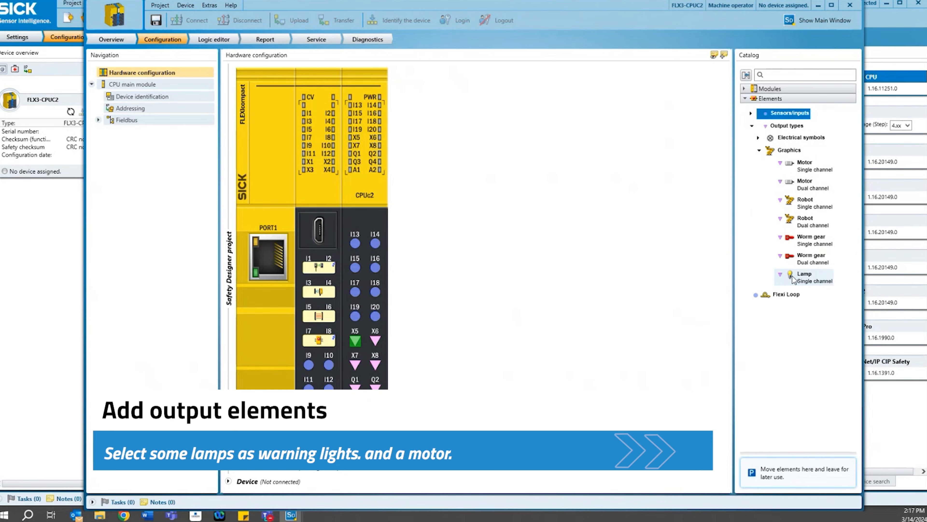
drag(790, 277, 436, 352)
drag(387, 354, 351, 340)
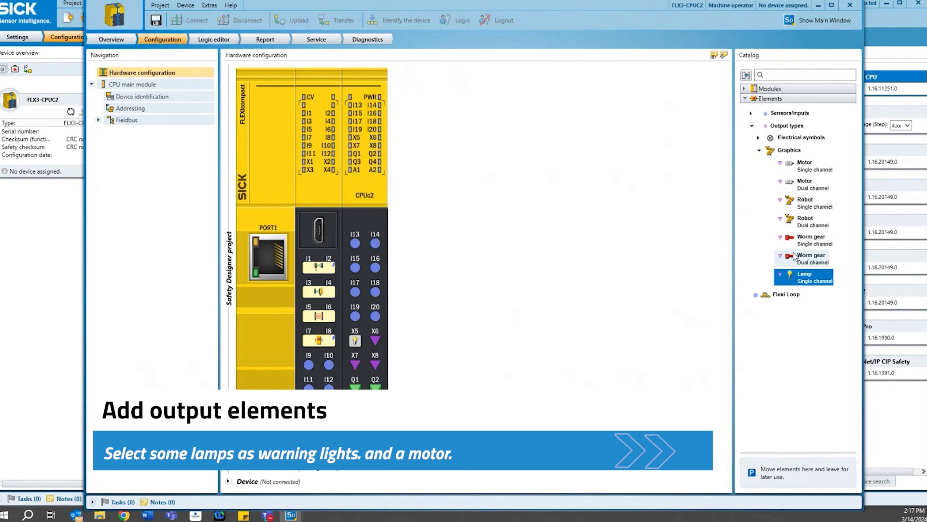
drag(803, 277, 375, 340)
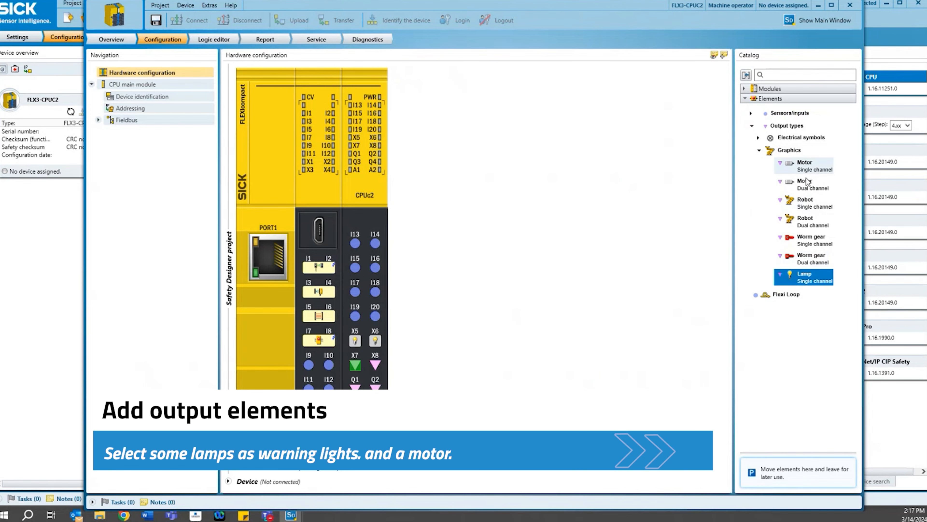
drag(808, 188, 540, 321)
drag(356, 387, 365, 387)
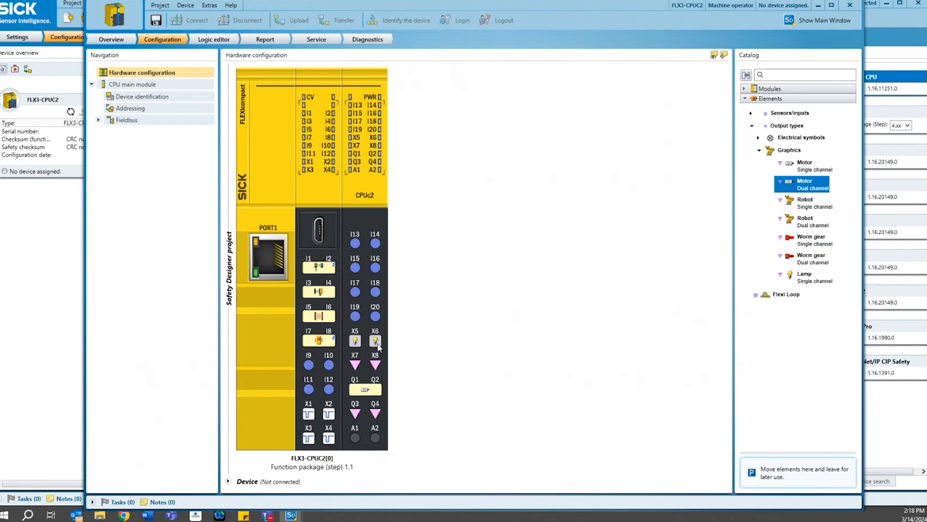
Assign a single-channel Start contact to input I9 and a single-channel Reset contact to input I10.
click(752, 113)
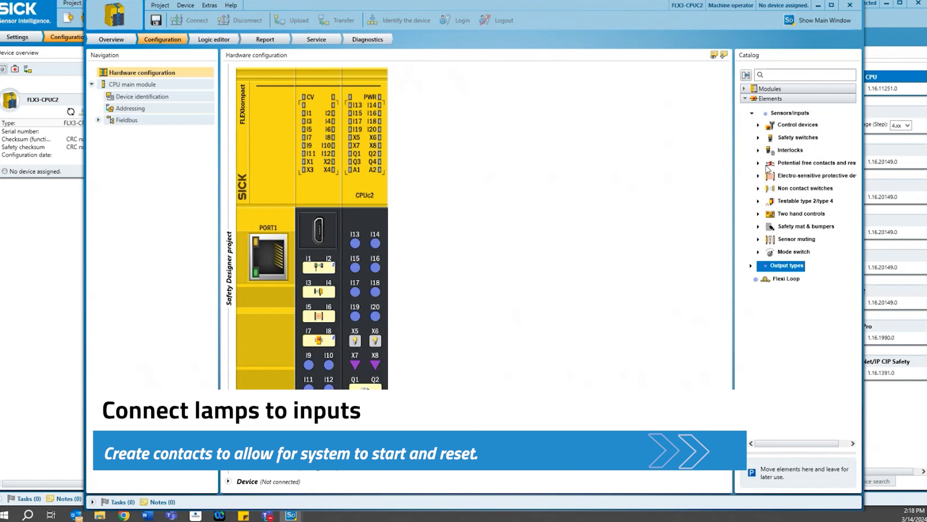
click(759, 163)
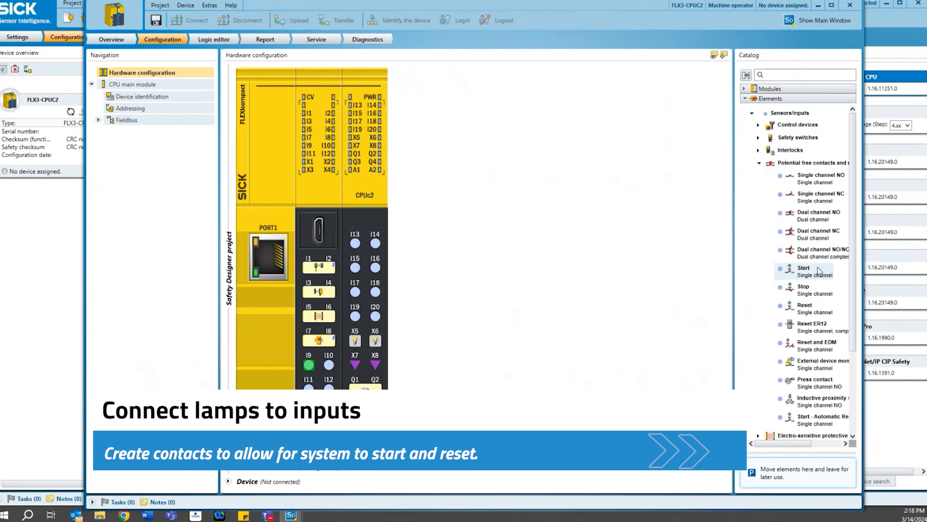
drag(816, 271, 309, 362)
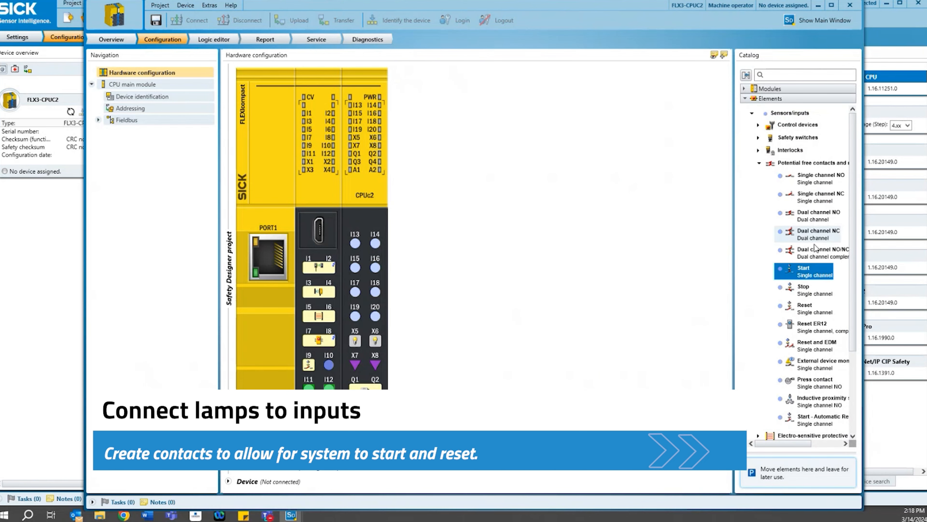
drag(792, 307, 330, 367)
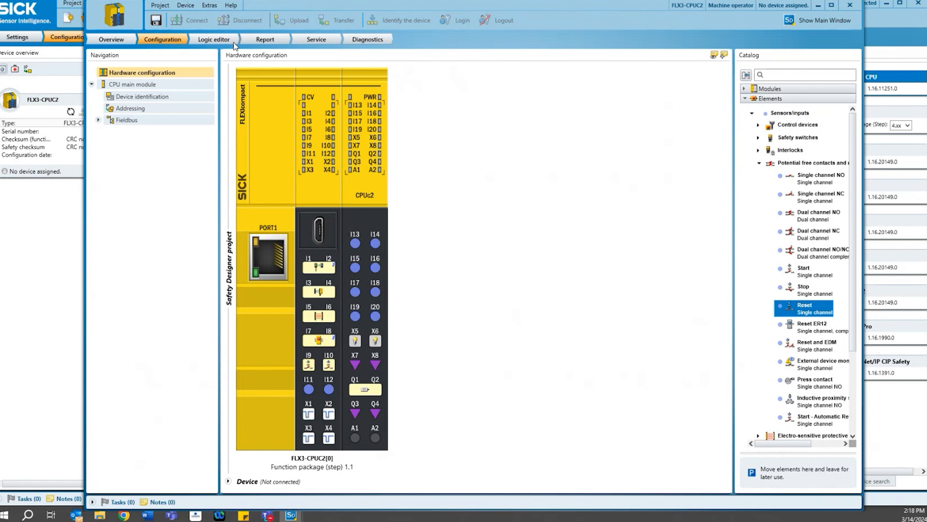
In the logic editor, place the RE13/RE23/RE27, STR1, deTec4 and E-Stop inputs in a column on Page 1.
click(215, 40)
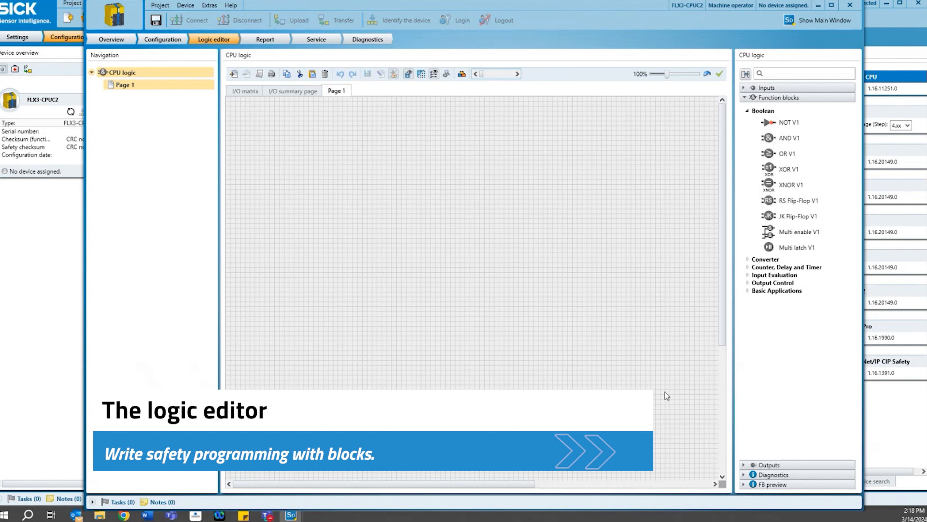
click(745, 88)
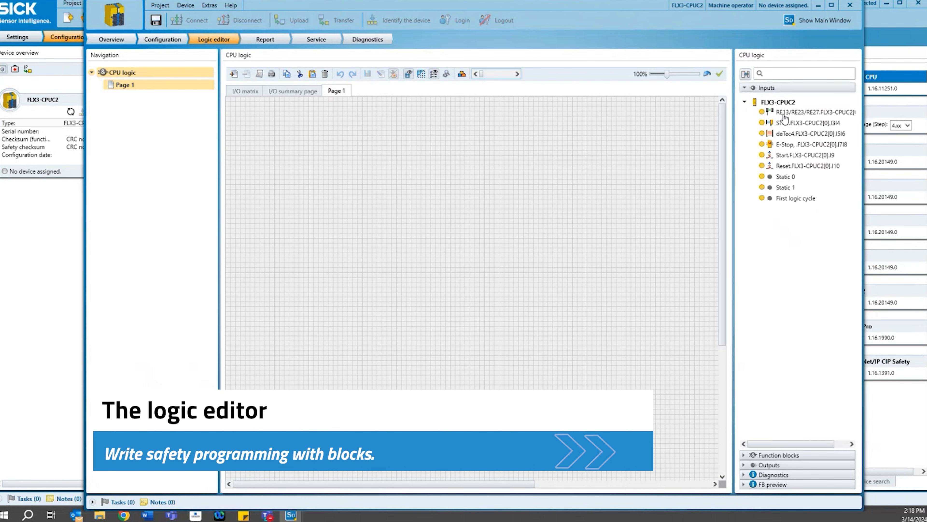
drag(780, 116, 271, 130)
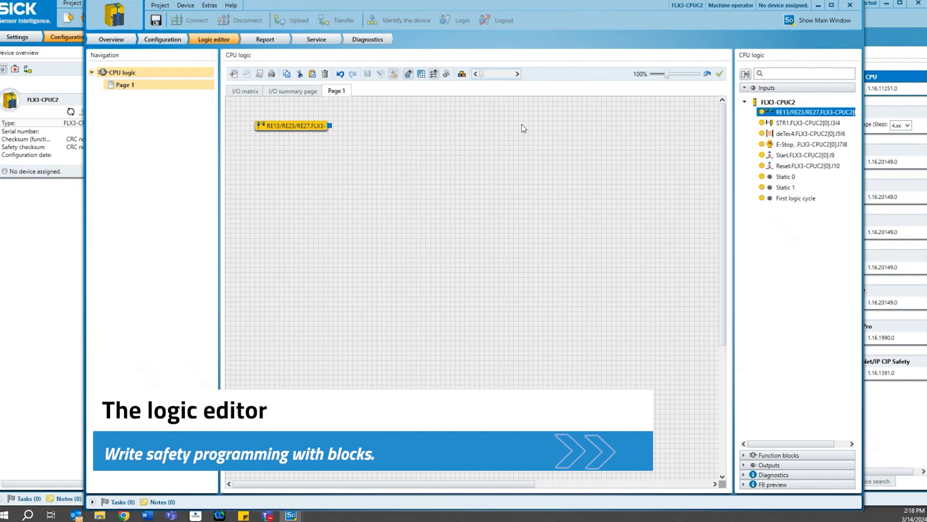
drag(797, 123, 257, 147)
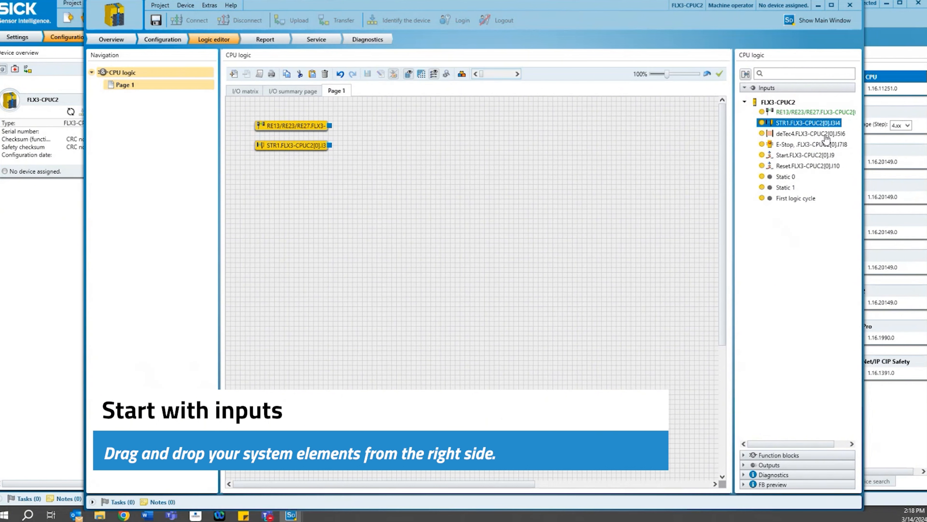
drag(811, 133, 258, 166)
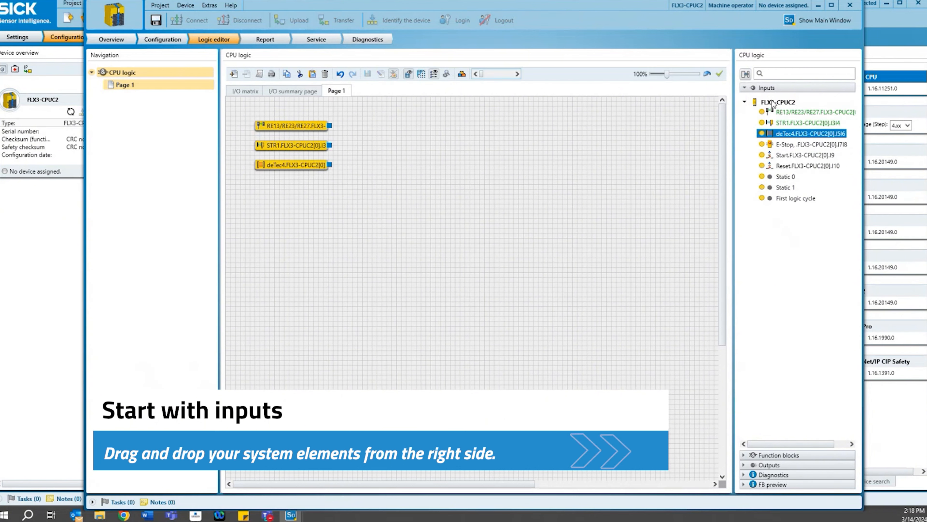
drag(826, 145, 257, 185)
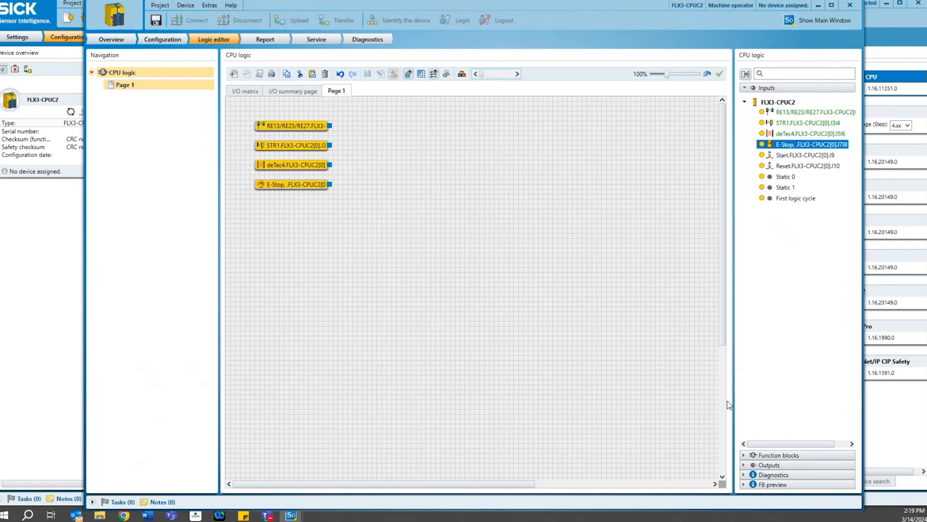
Add an AND V1 function block beside the four sensor inputs and set its number of inputs to 4.
click(772, 456)
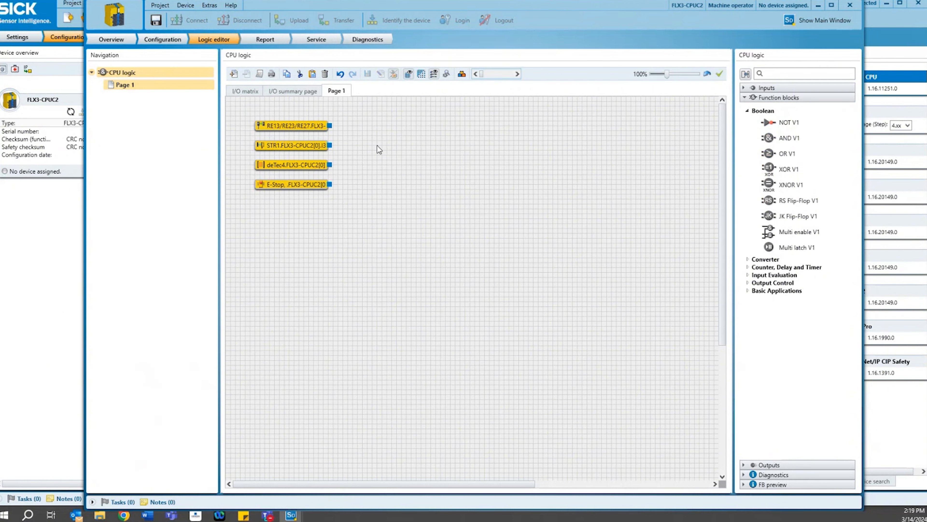
drag(784, 142, 375, 129)
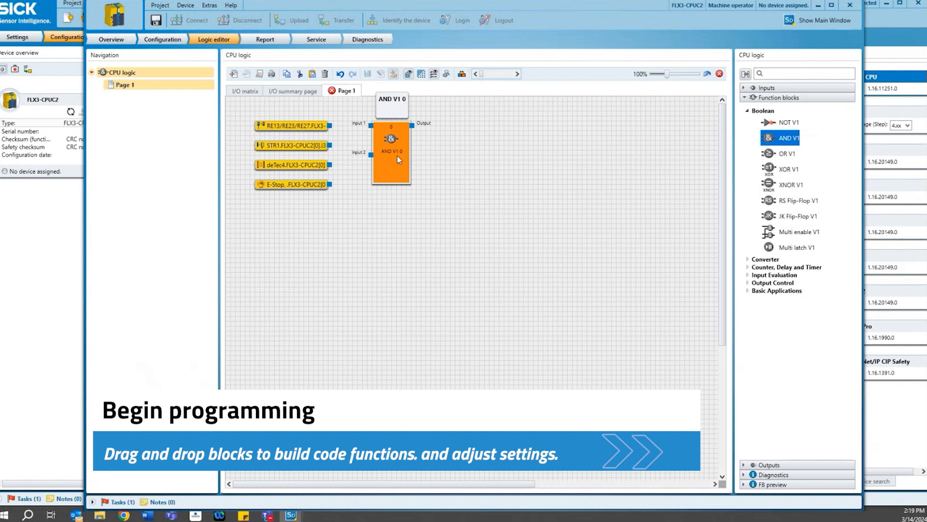
click(386, 152)
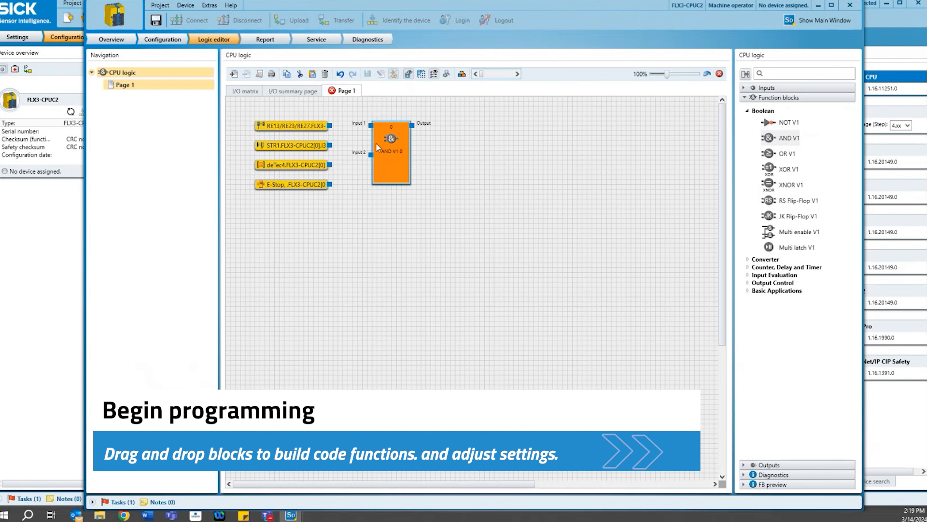
double_click(382, 146)
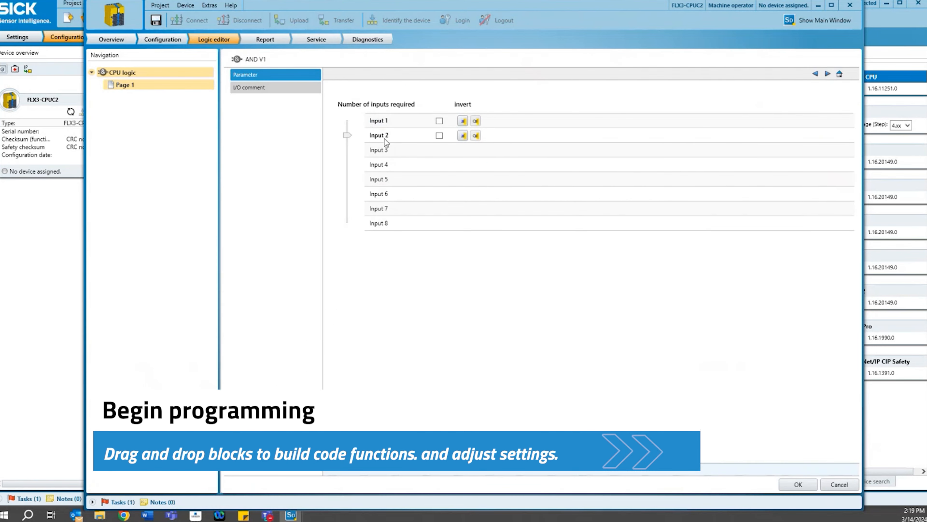
drag(346, 140, 347, 163)
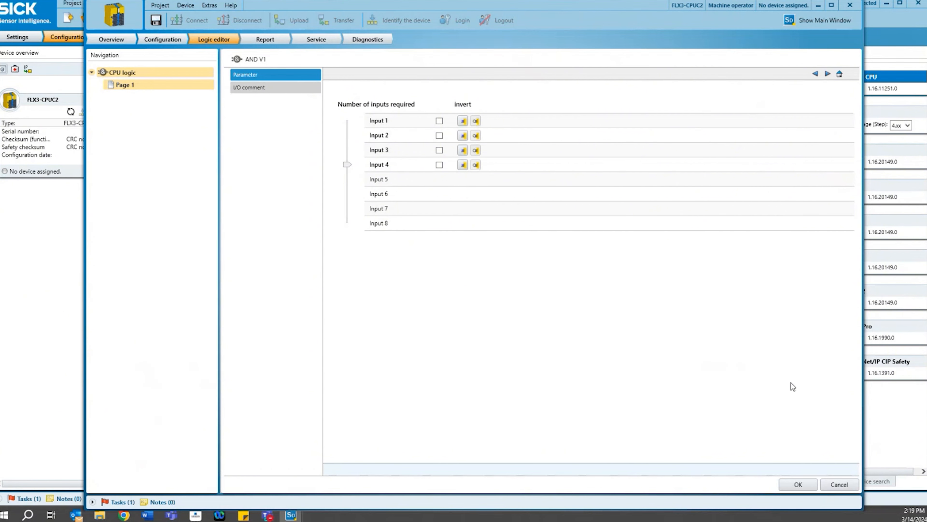
click(793, 480)
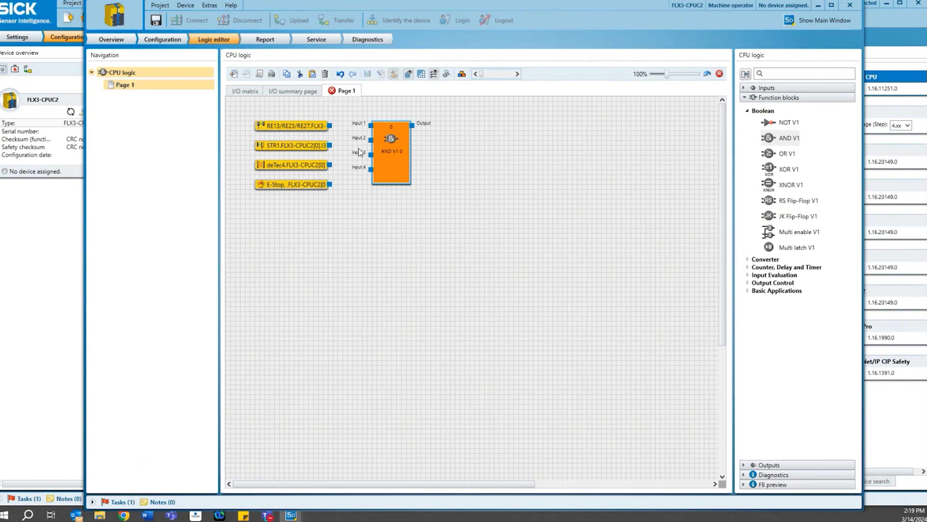
Connect the RE13/RE23/RE27, STR1, deTec4 and E-Stop inputs to Inputs 1 to 4 of the AND block, in that order.
drag(330, 125, 370, 139)
drag(330, 165, 371, 154)
drag(329, 184, 371, 172)
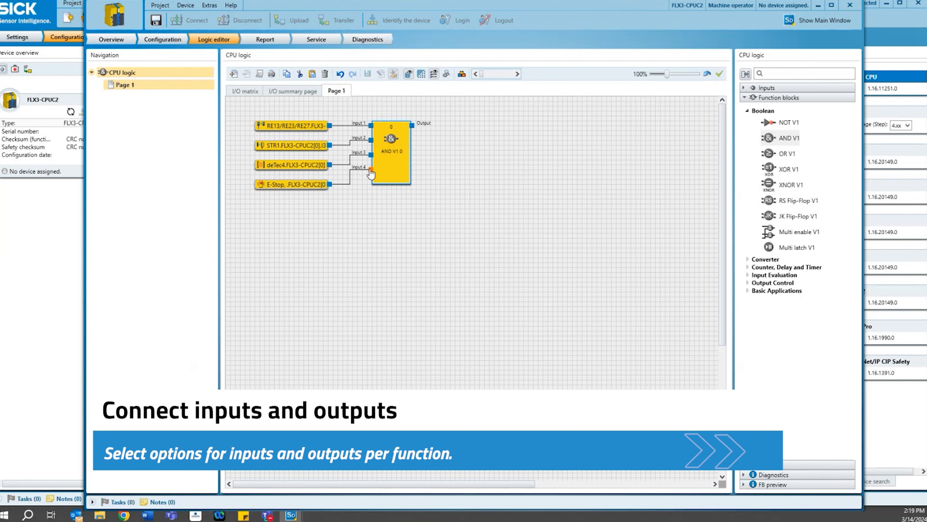
Add a Reset V1 block to the right of the AND block and a Restart V1 block farther right and lower.
click(752, 293)
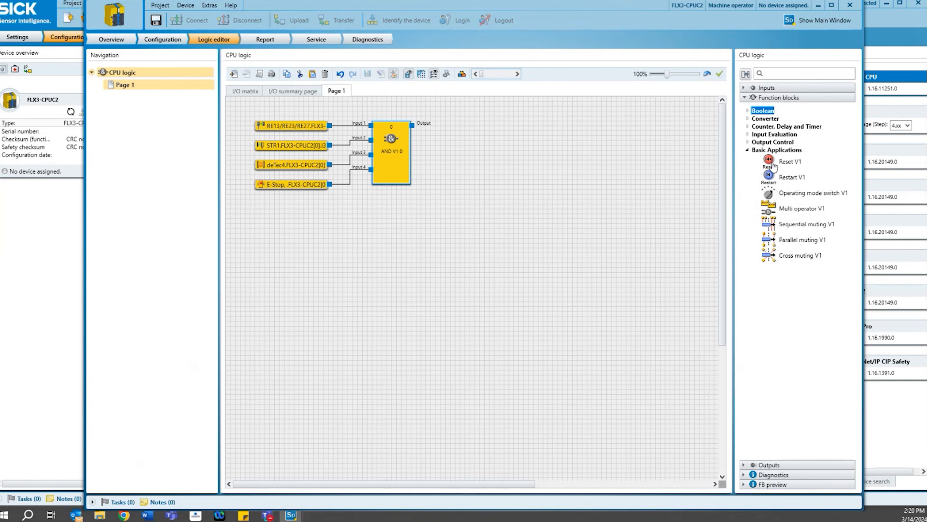
mouse_move(773, 165)
mouse_down()
mouse_move(490, 156)
mouse_move(476, 181)
mouse_move(482, 155)
mouse_up()
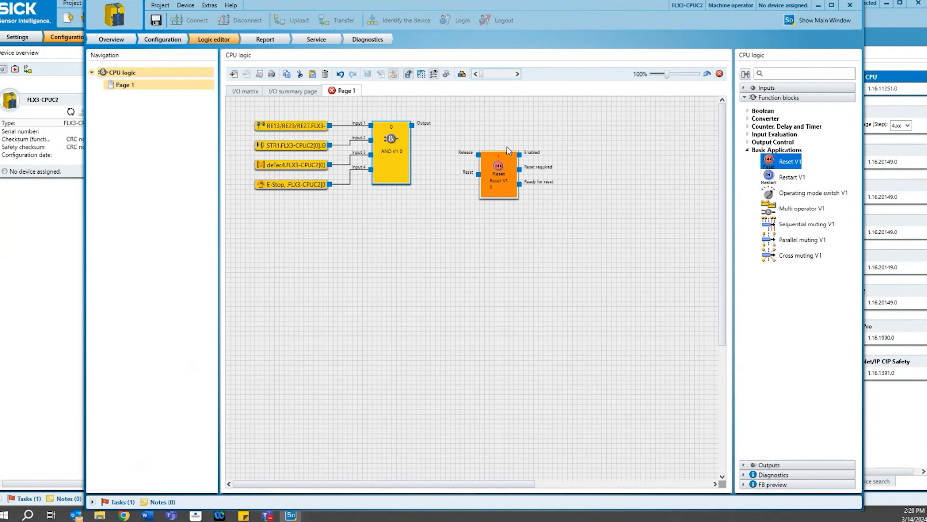
drag(799, 183, 652, 263)
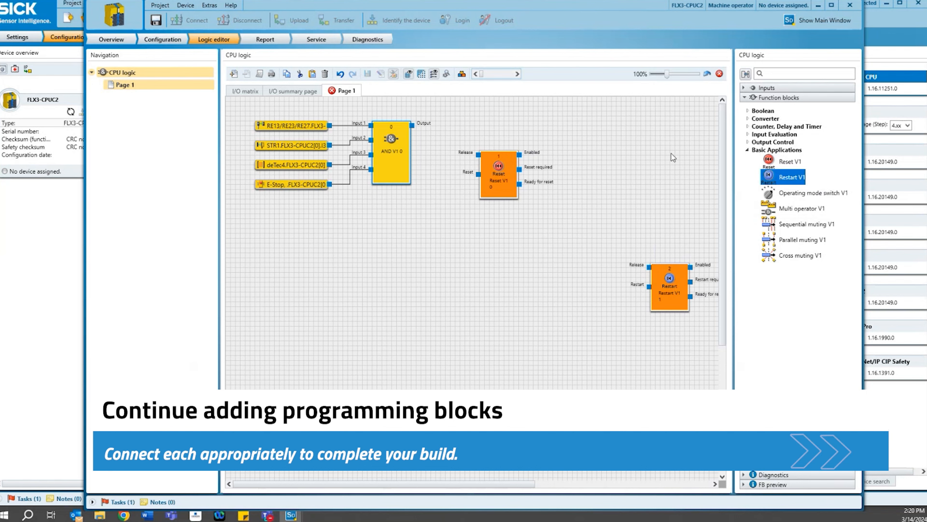
Place the Reset input (I10) below and left of the Reset block and the Start input (I9) below and left of the Restart block.
click(756, 88)
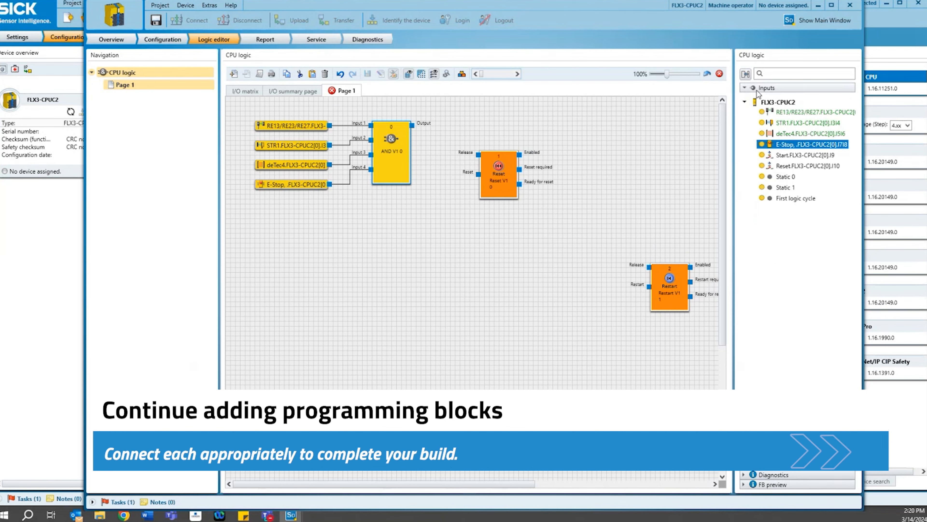
drag(797, 167, 392, 201)
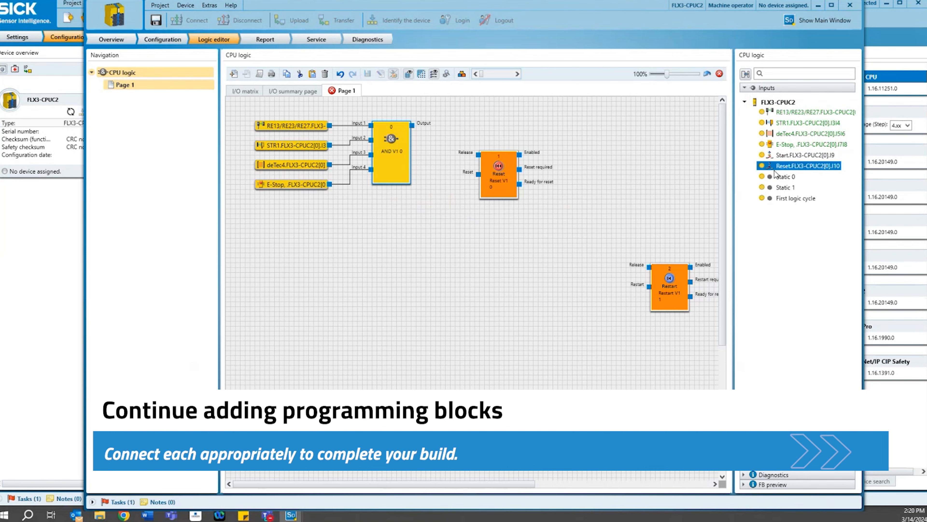
drag(792, 166, 438, 223)
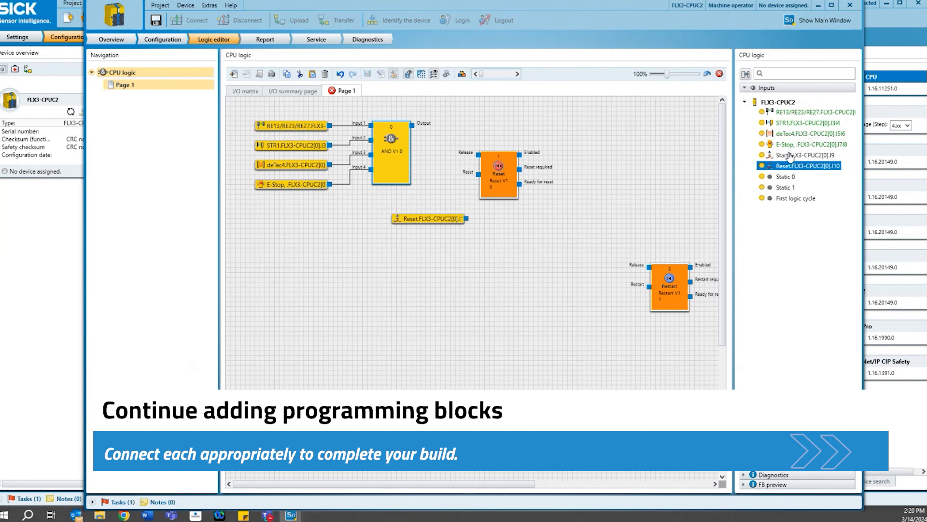
drag(789, 157, 561, 344)
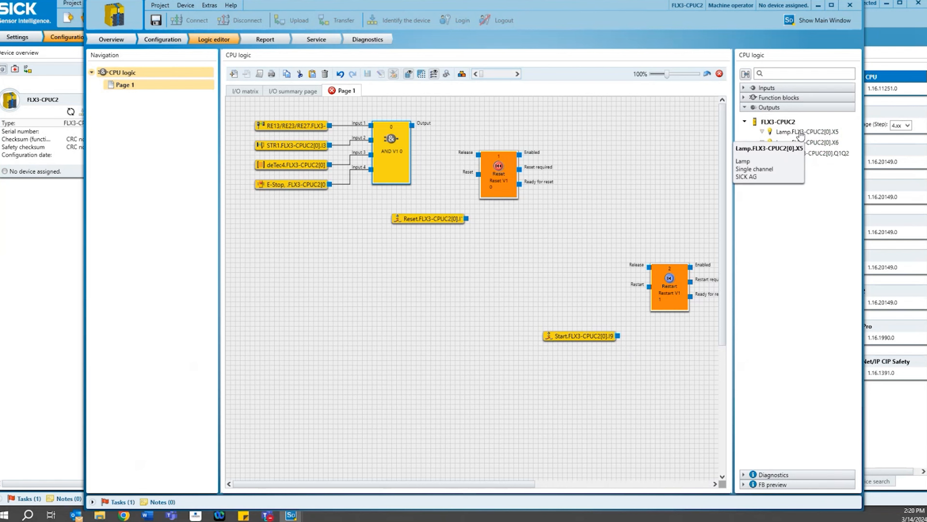
drag(796, 131, 535, 223)
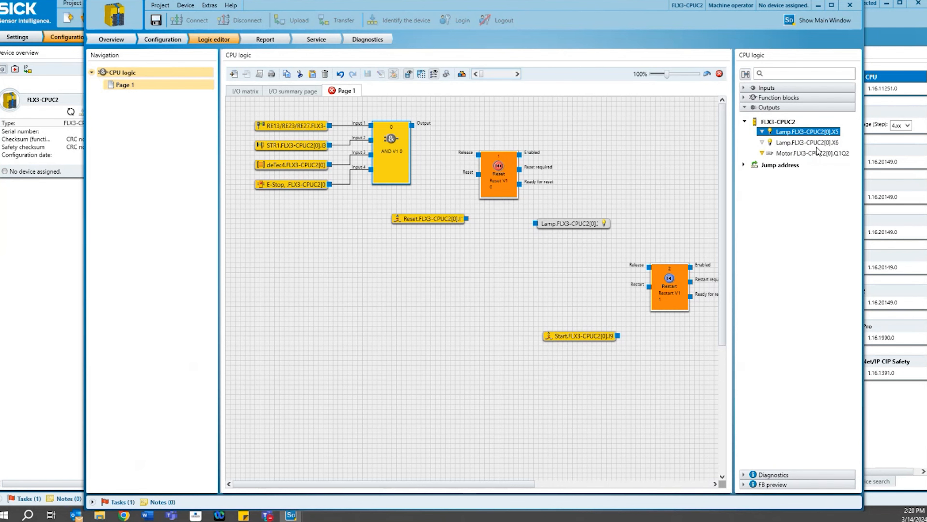
drag(816, 146, 698, 297)
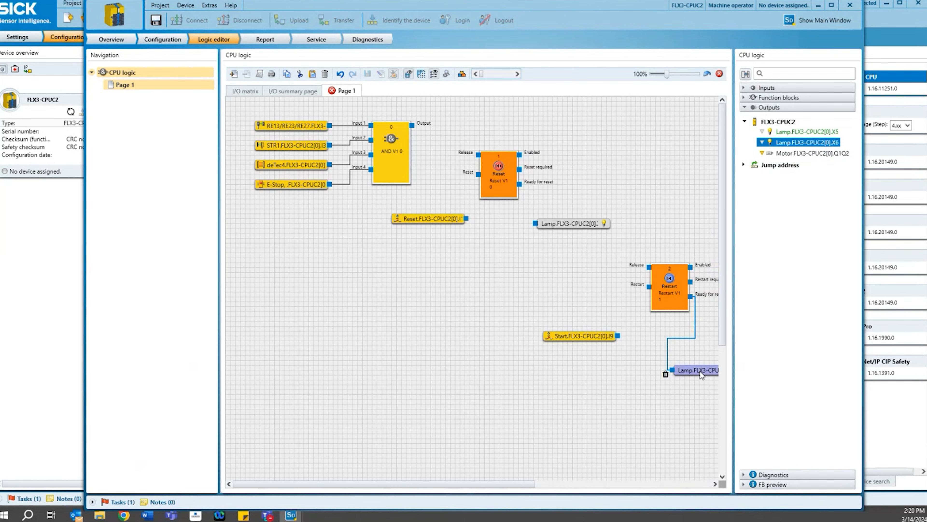
key(Delete)
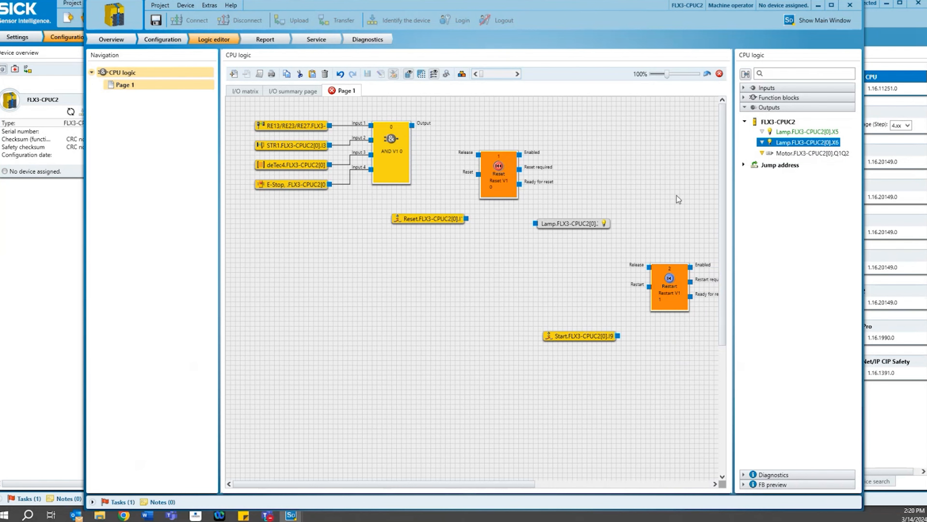
click(579, 225)
key(Delete)
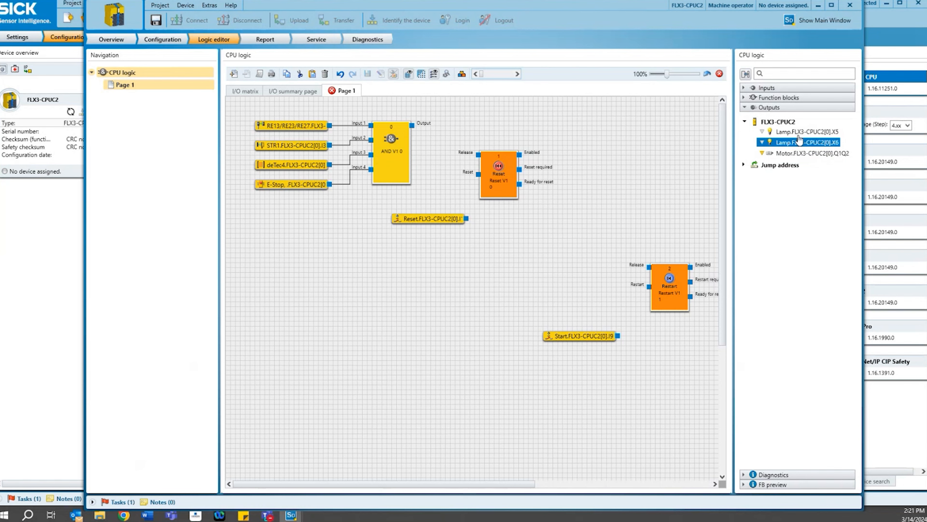
Place the X5 lamp output below the Reset block, the X6 lamp output below the Restart block, and the Q1/Q2 motor output at the page's upper right.
click(791, 135)
drag(791, 136, 550, 239)
drag(510, 231, 511, 231)
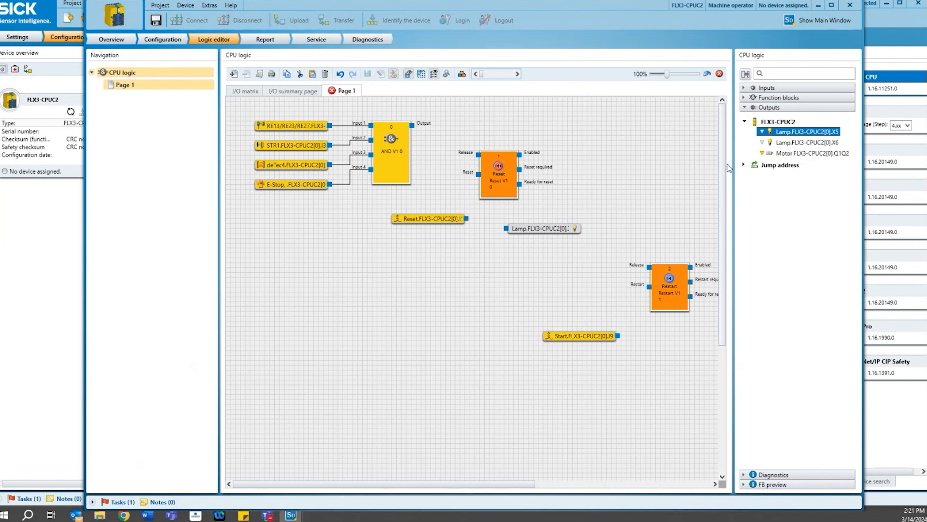
drag(784, 142, 643, 380)
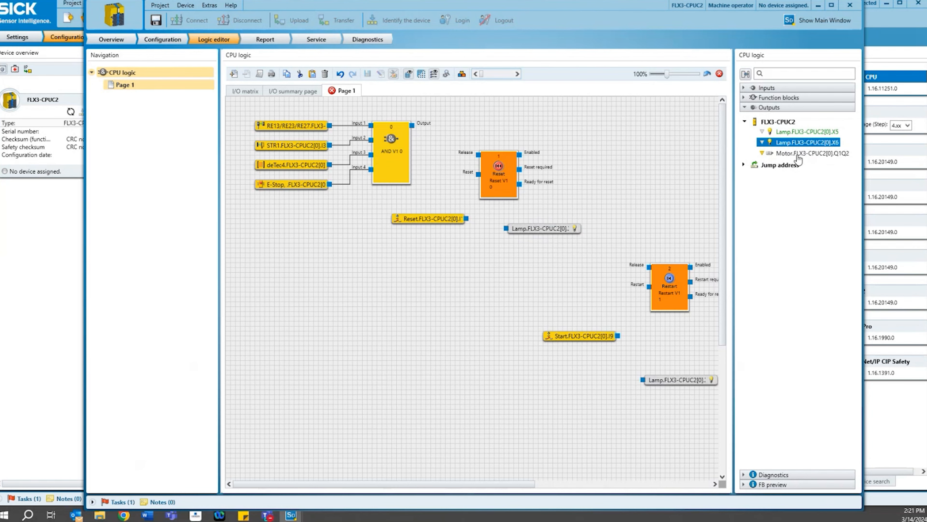
drag(792, 153, 654, 130)
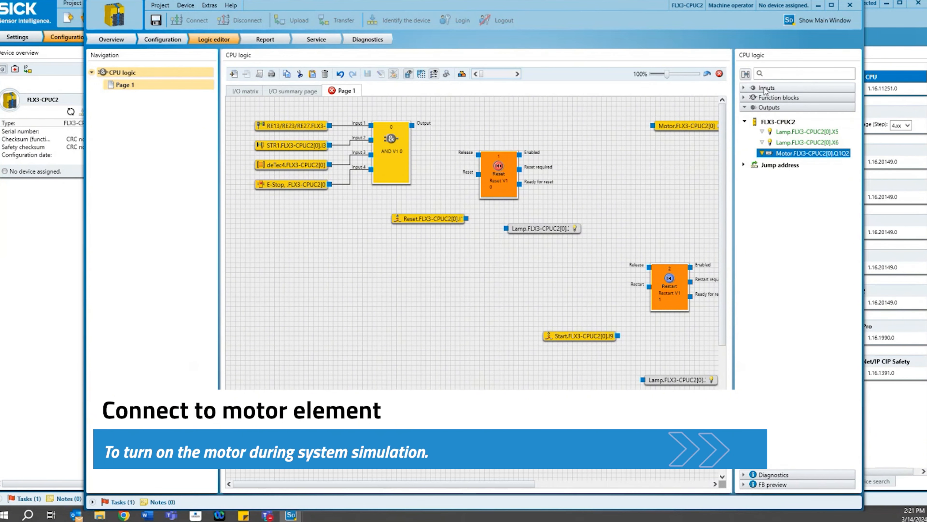
Return to the hardware configuration to reach the lamp element on output X5.
click(528, 226)
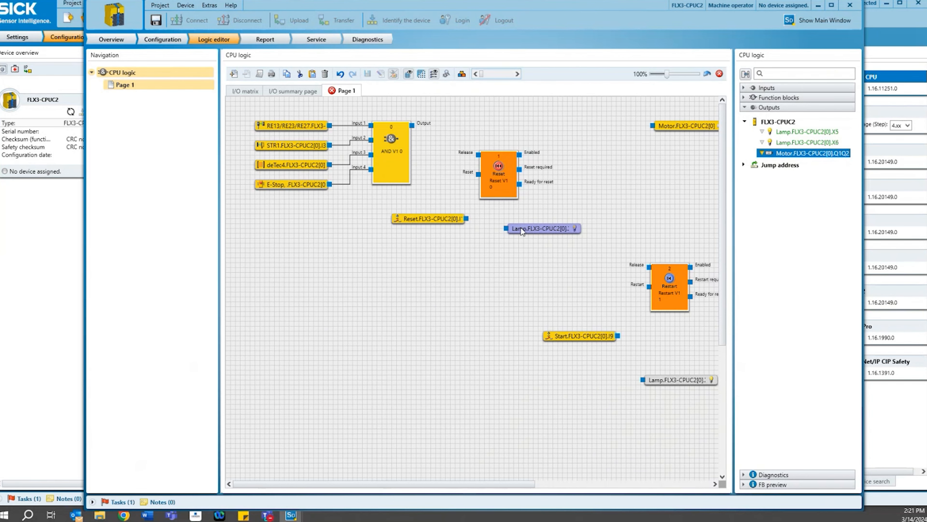
click(175, 40)
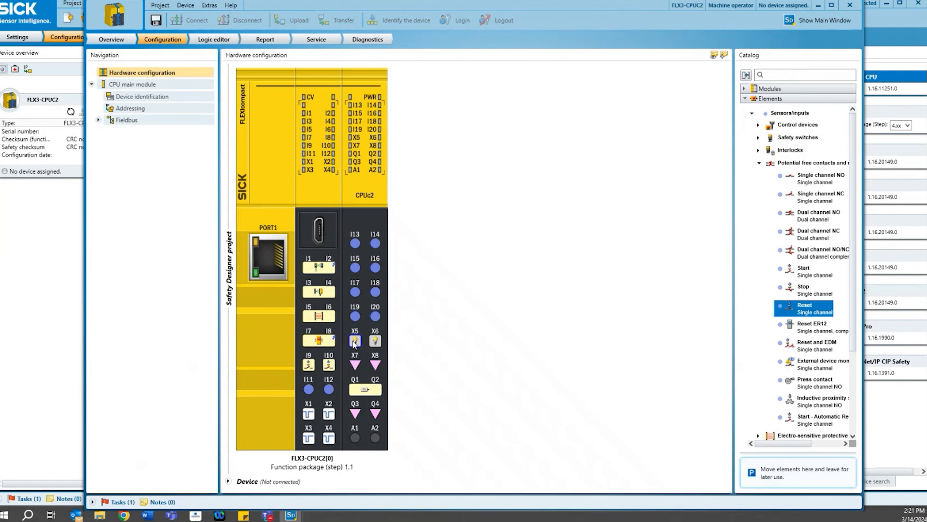